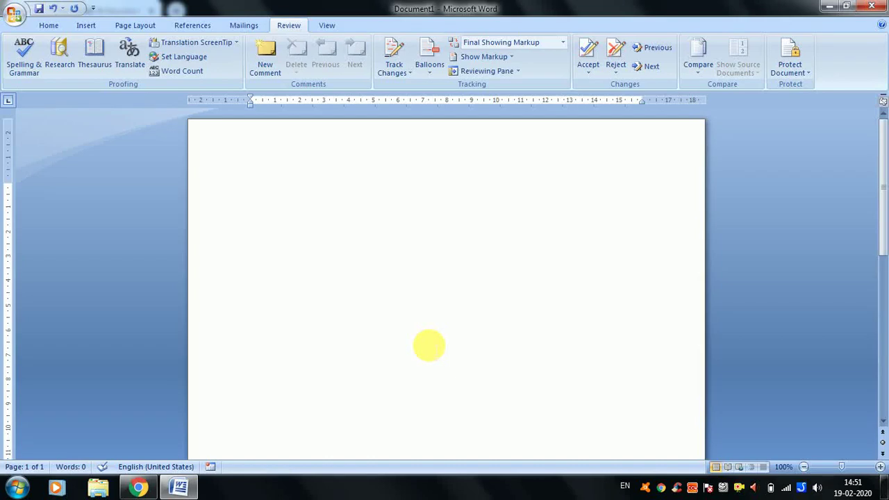
- Generate three sample paragraphs by entering =r() in the document
{"action": "left_click", "coordinate": [78, 26]}
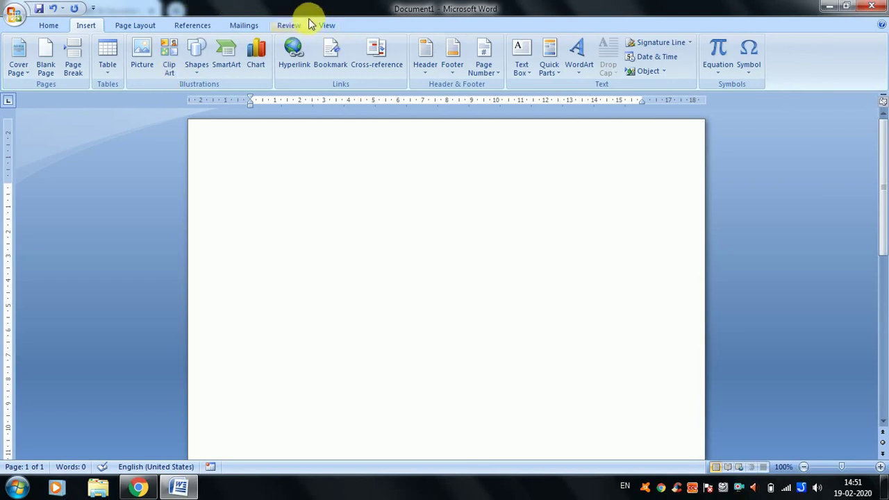
{"action": "left_click", "coordinate": [287, 26]}
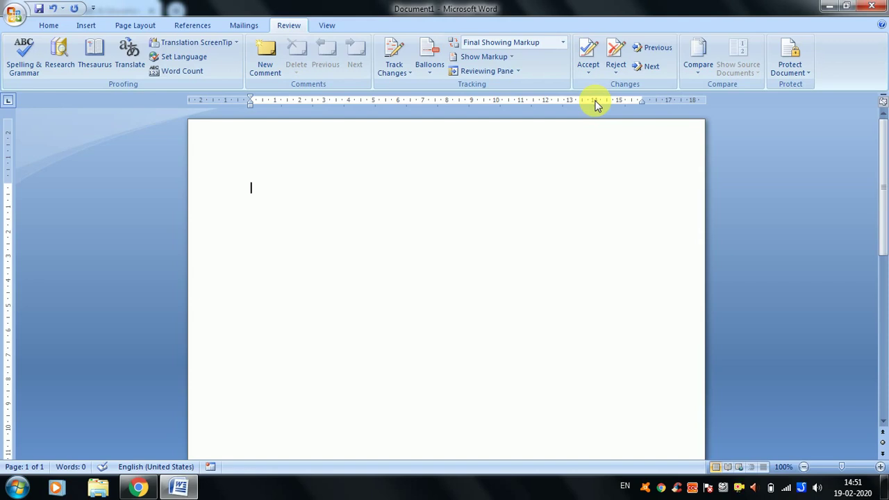
{"action": "type", "text": "=rand"}
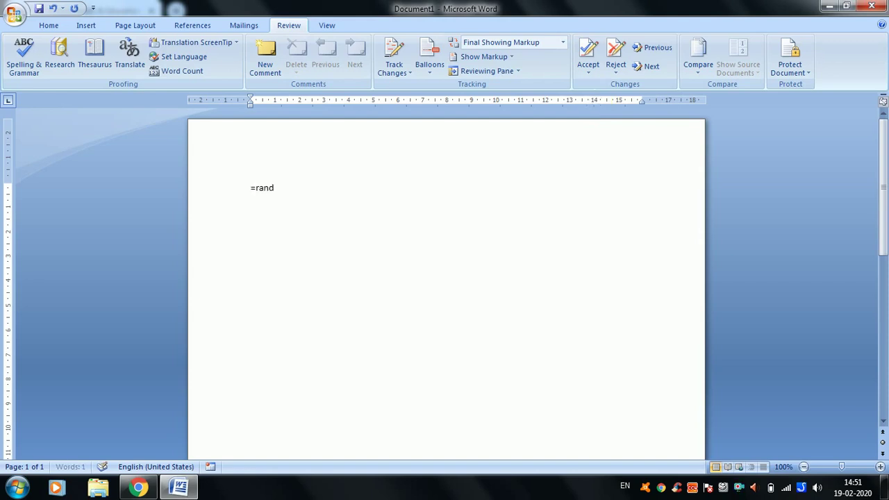
{"action": "type", "text": "()"}
{"action": "key", "text": "Return"}
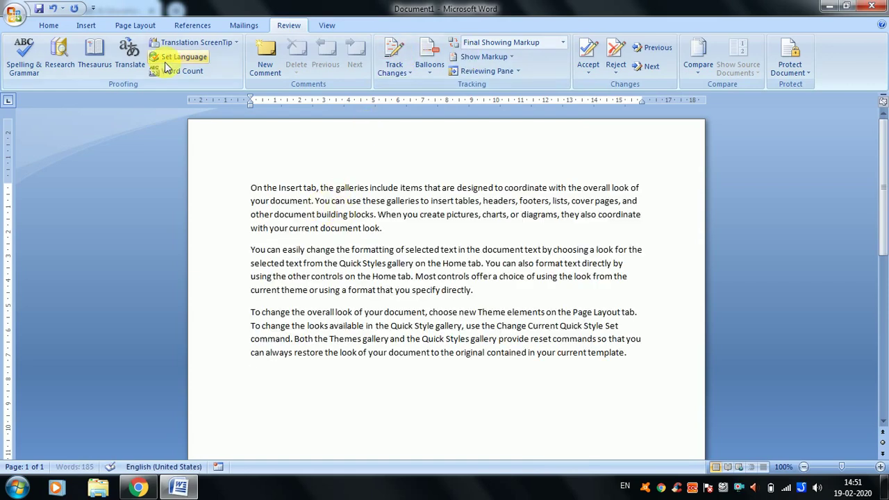
- Select the first paragraph and make it 14 pt green
{"action": "left_click", "coordinate": [78, 25]}
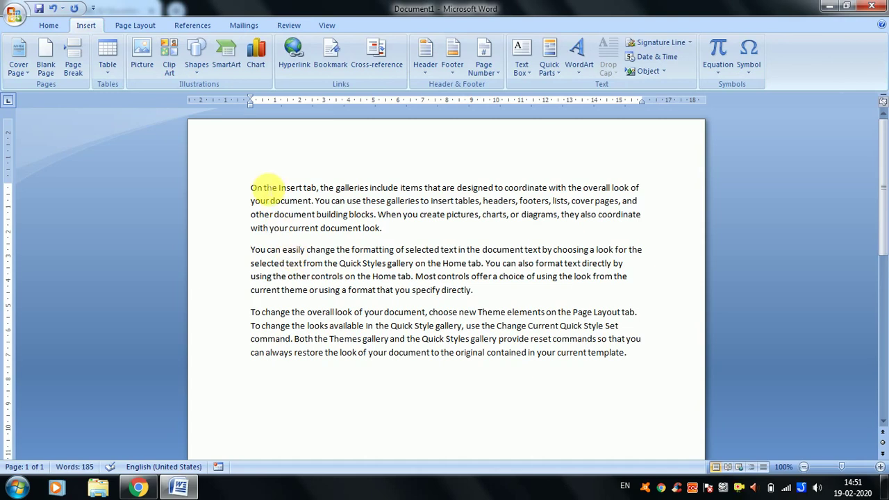
{"action": "left_click_drag", "start_coordinate": [264, 187], "coordinate": [381, 230]}
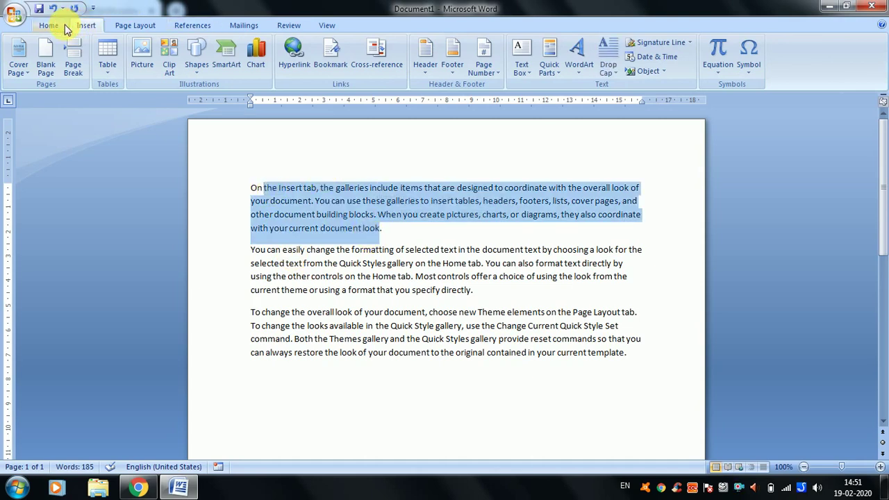
{"action": "left_click", "coordinate": [63, 26]}
{"action": "double_click", "coordinate": [234, 50]}
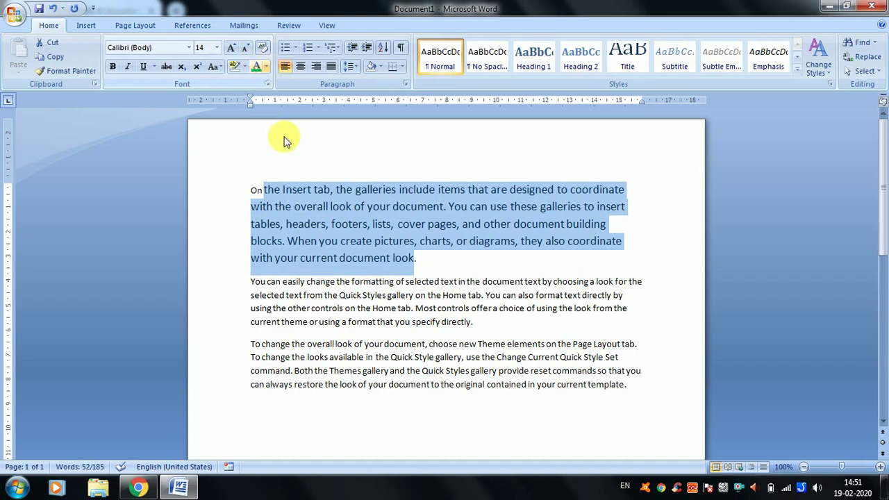
{"action": "left_click", "coordinate": [266, 67]}
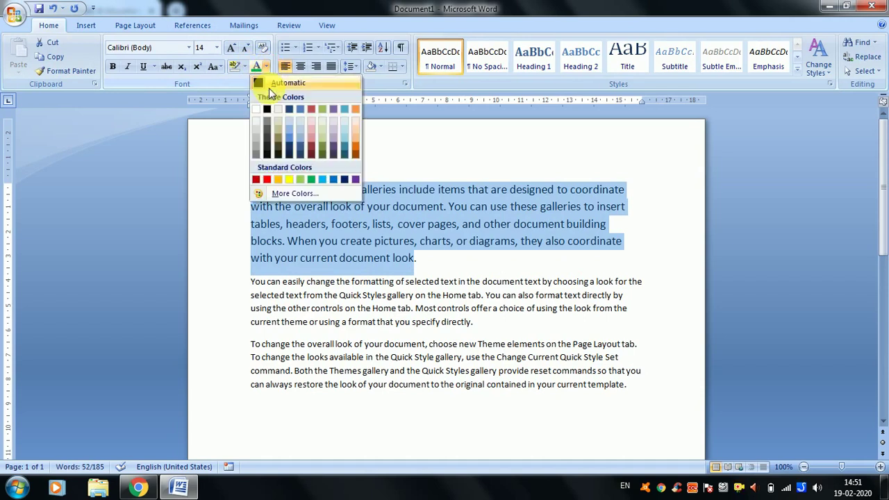
{"action": "left_click", "coordinate": [309, 178]}
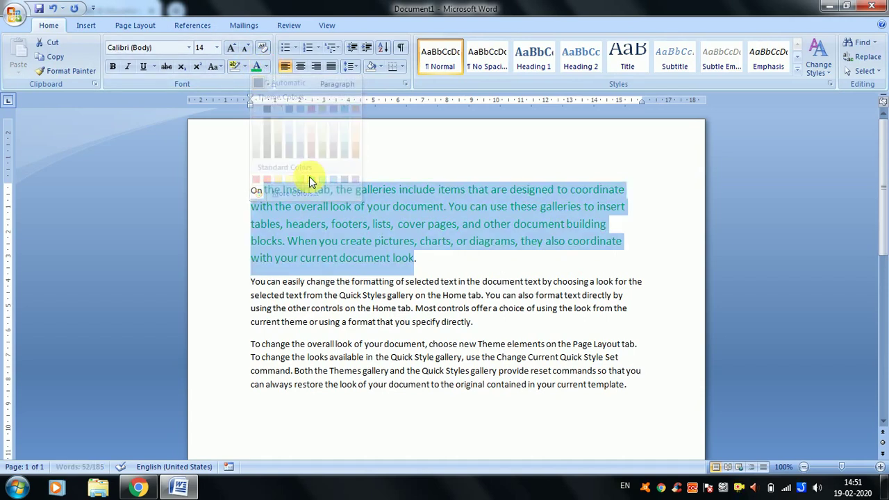
- Make the first paragraph italic, underlined and bold, then select a phrase in it
{"action": "left_click", "coordinate": [128, 67]}
{"action": "left_click", "coordinate": [143, 67]}
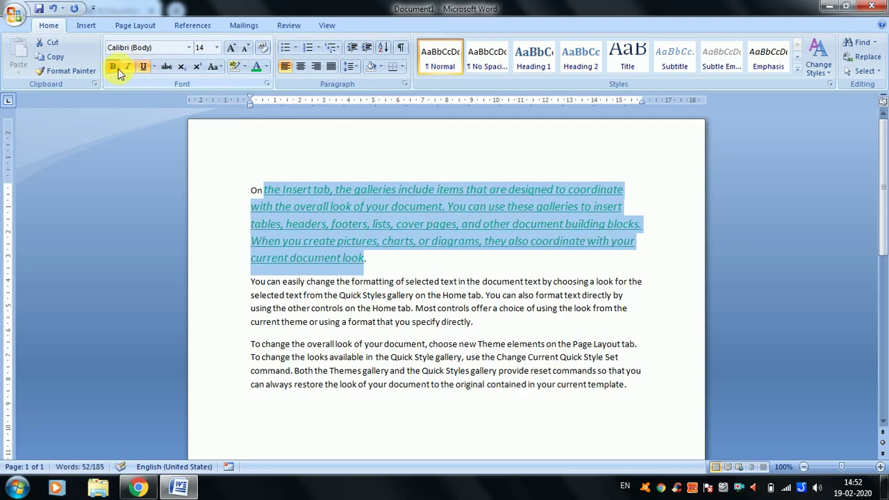
{"action": "left_click", "coordinate": [117, 68]}
{"action": "left_click", "coordinate": [337, 254]}
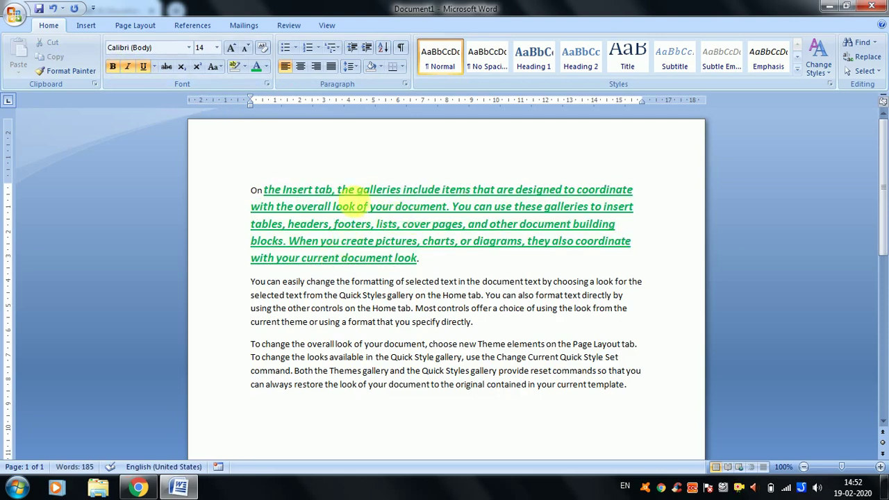
{"action": "left_click_drag", "start_coordinate": [350, 206], "coordinate": [411, 226]}
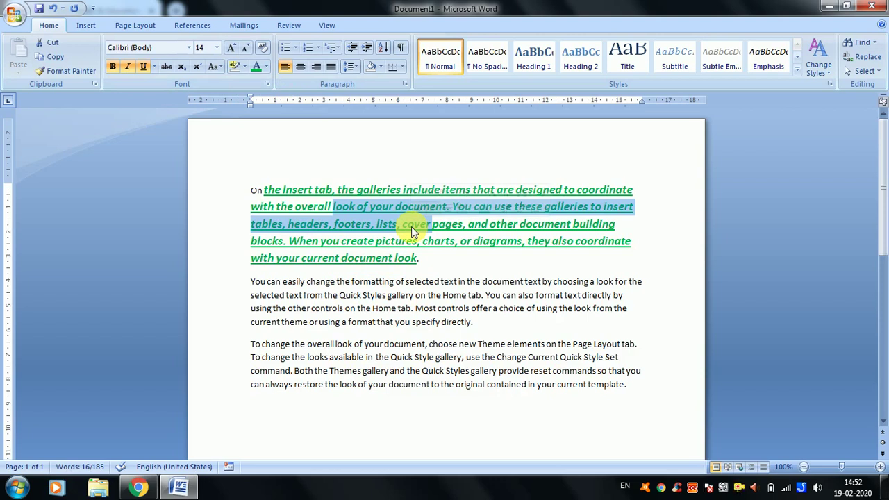
- Delete the selected text, undo the deletion, and return to the Review tab
{"action": "key", "text": "Delete"}
{"action": "left_click", "coordinate": [427, 278], "text": "shift"}
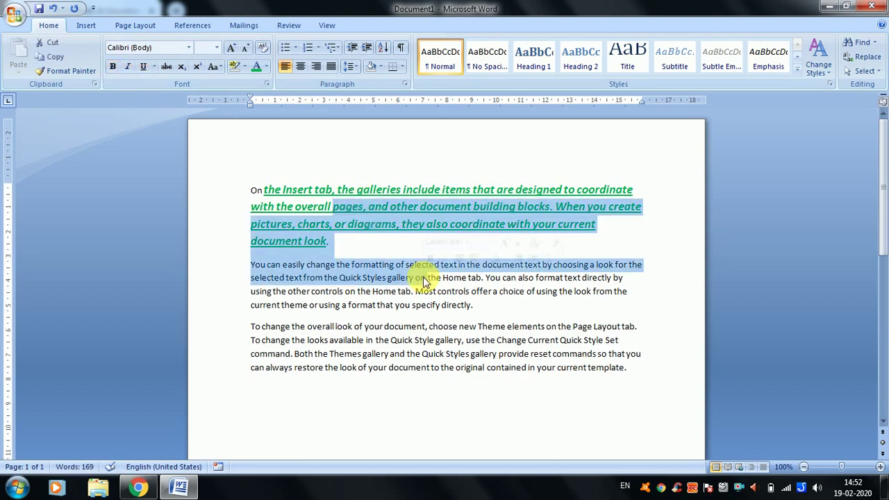
{"action": "key", "text": "Delete"}
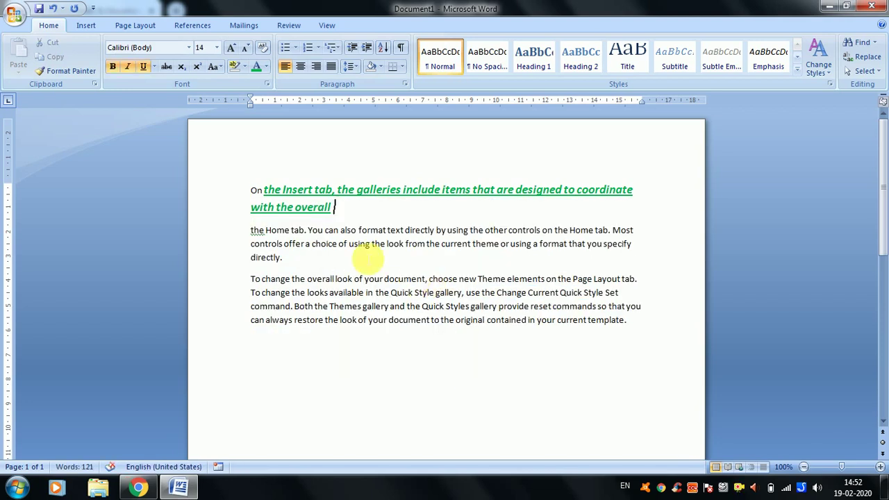
{"action": "key", "text": "ctrl+z"}
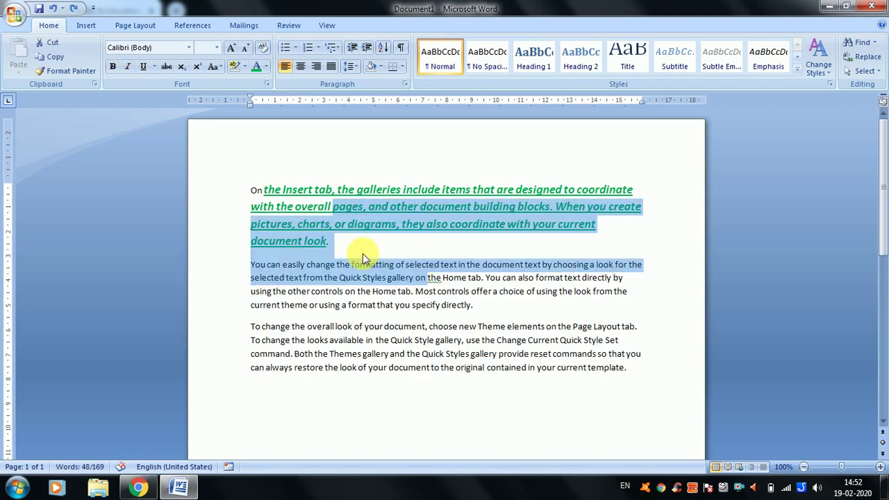
{"action": "left_click", "coordinate": [354, 184]}
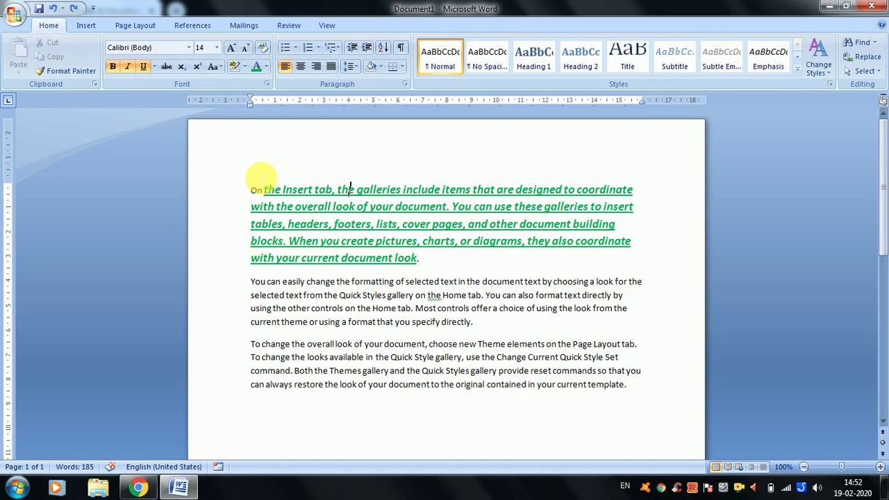
{"action": "left_click", "coordinate": [290, 26]}
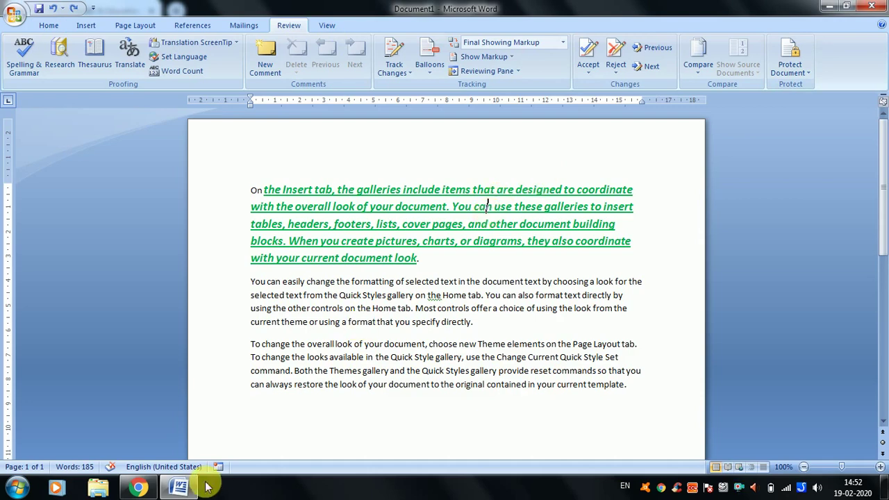
{"action": "left_click", "coordinate": [139, 489]}
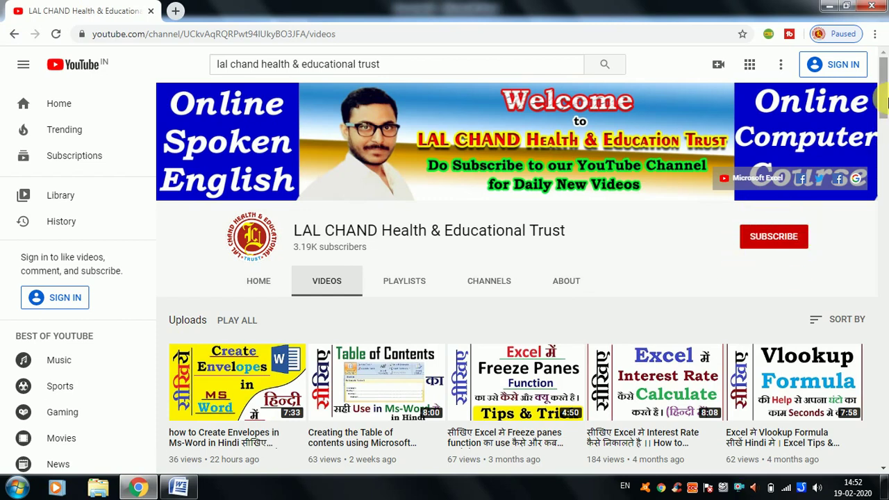
{"action": "scroll", "coordinate": [886, 191], "scroll_direction": "down", "scroll_amount": 1}
{"action": "scroll", "coordinate": [885, 191], "scroll_direction": "down", "scroll_amount": 6}
{"action": "scroll", "coordinate": [885, 173], "scroll_direction": "down", "scroll_amount": 2}
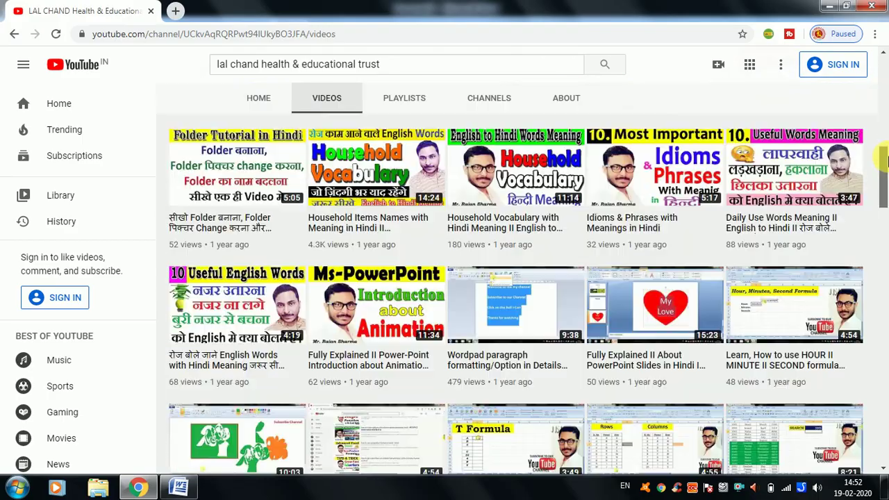
{"action": "left_click_drag", "start_coordinate": [885, 160], "coordinate": [886, 388]}
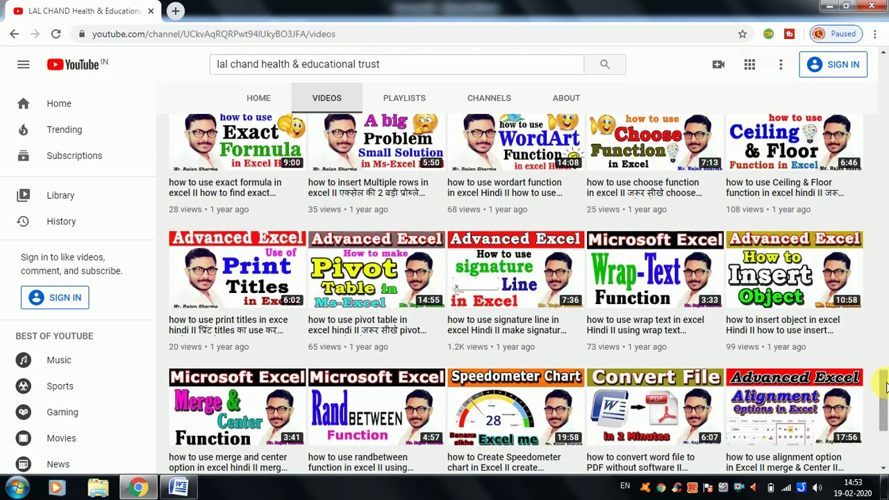
{"action": "left_click_drag", "start_coordinate": [886, 387], "coordinate": [885, 363]}
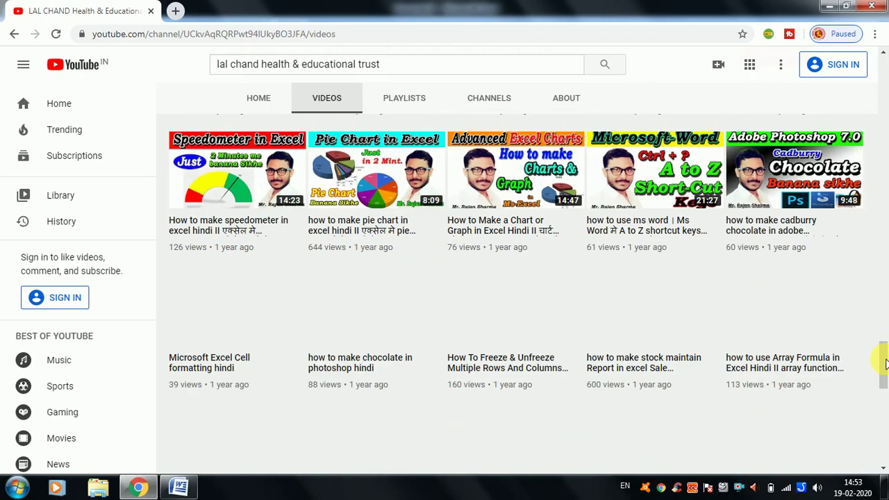
{"action": "left_click_drag", "start_coordinate": [886, 363], "coordinate": [885, 91]}
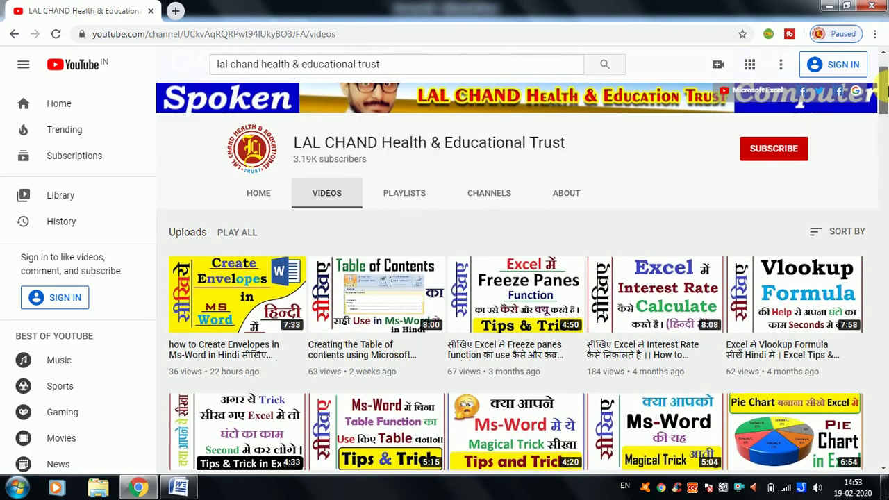
{"action": "left_click", "coordinate": [887, 91]}
{"action": "left_click_drag", "start_coordinate": [886, 90], "coordinate": [885, 69]}
{"action": "left_click", "coordinate": [767, 101]}
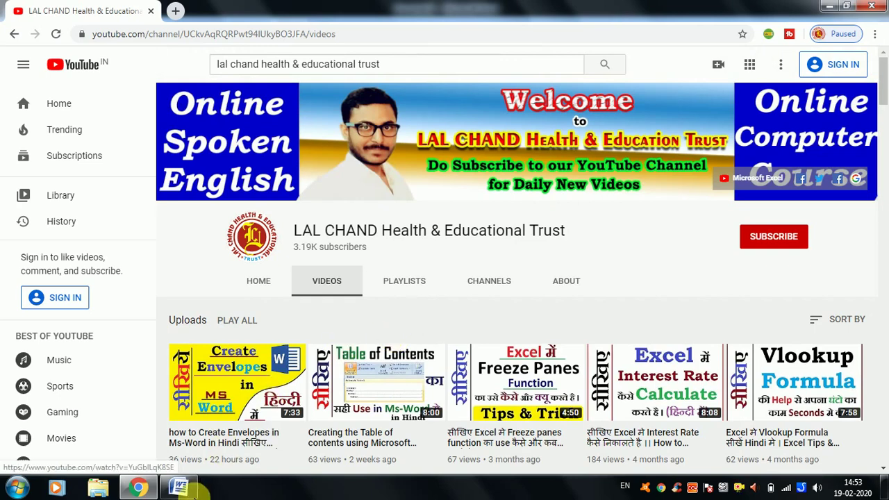
{"action": "left_click", "coordinate": [178, 487]}
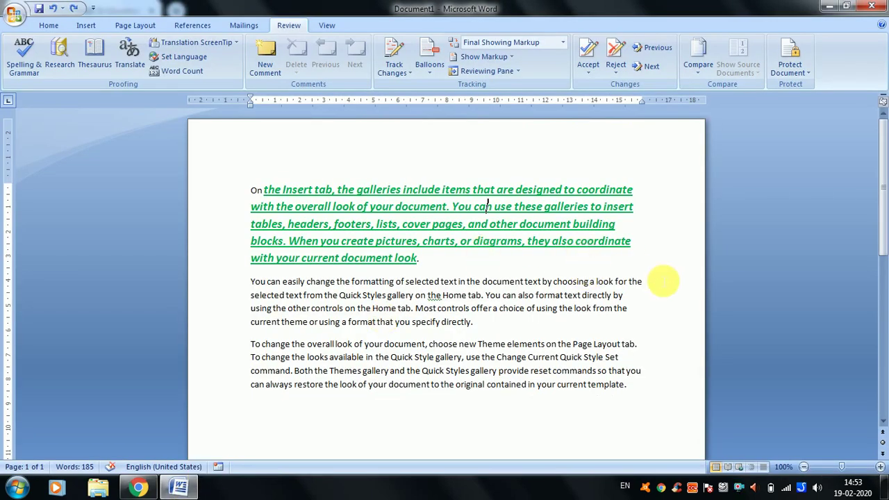
{"action": "left_click", "coordinate": [646, 281]}
{"action": "left_click", "coordinate": [601, 294]}
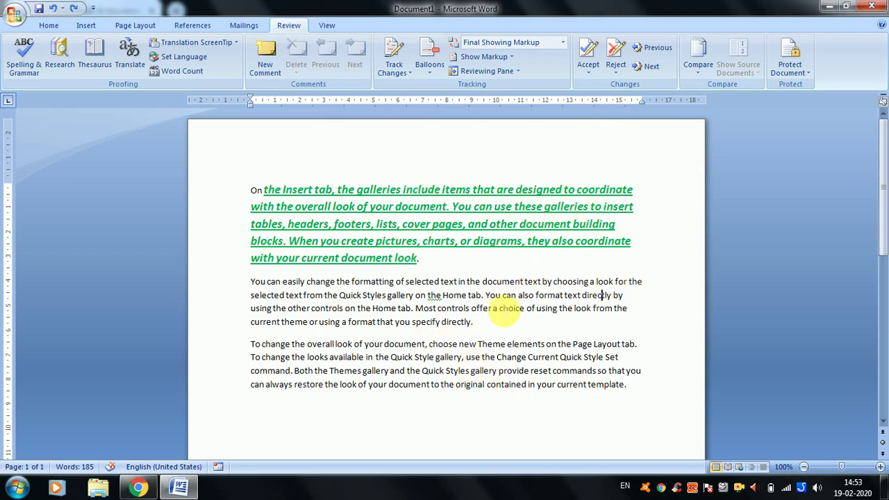
- Show the Restrict Formatting and Editing pane from Protect Document
{"action": "left_click", "coordinate": [801, 66]}
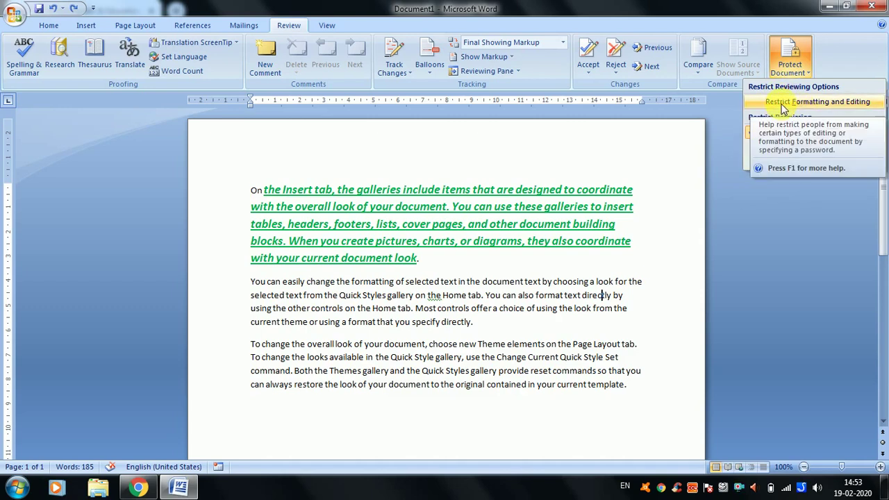
{"action": "left_click", "coordinate": [783, 104]}
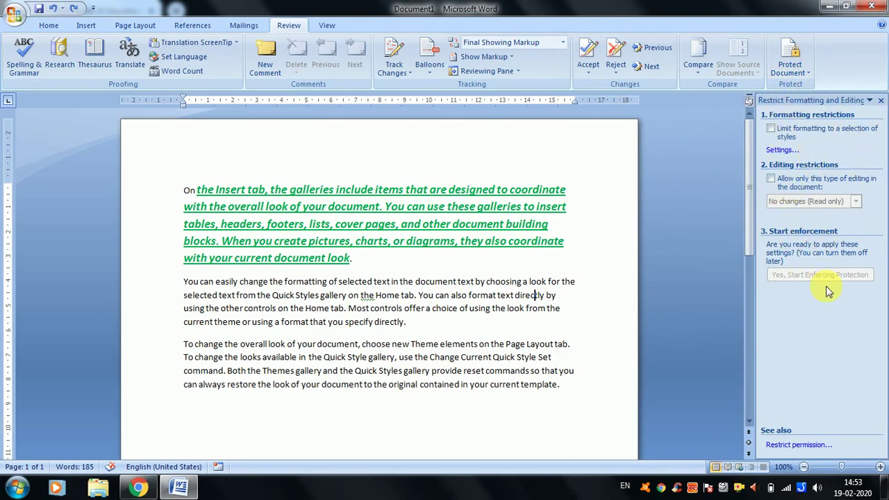
- Limit editing to No changes (Read only) and start enforcing protection
{"action": "left_click", "coordinate": [771, 179]}
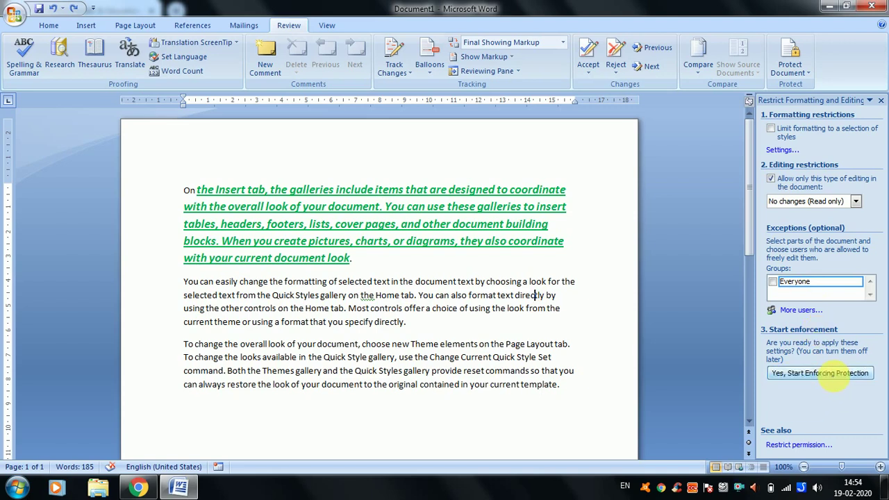
{"action": "left_click", "coordinate": [833, 375]}
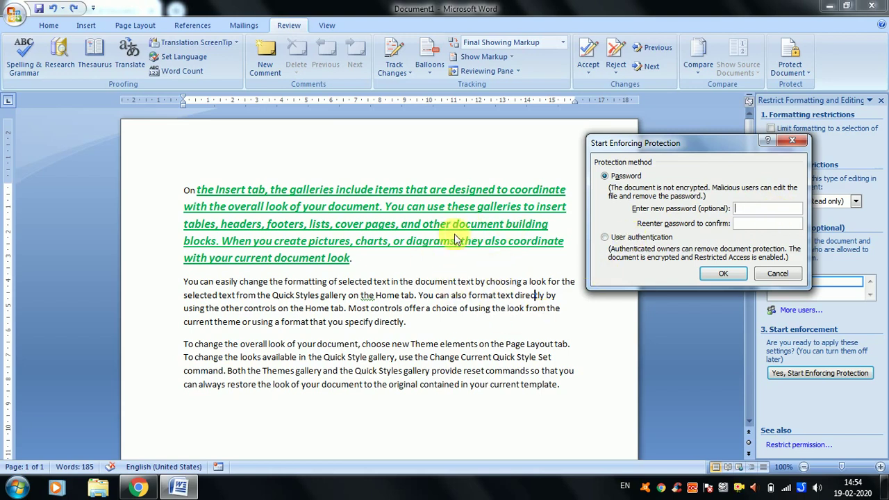
- Enter a protection password and confirm to enforce read-only protection
{"action": "left_click", "coordinate": [750, 211]}
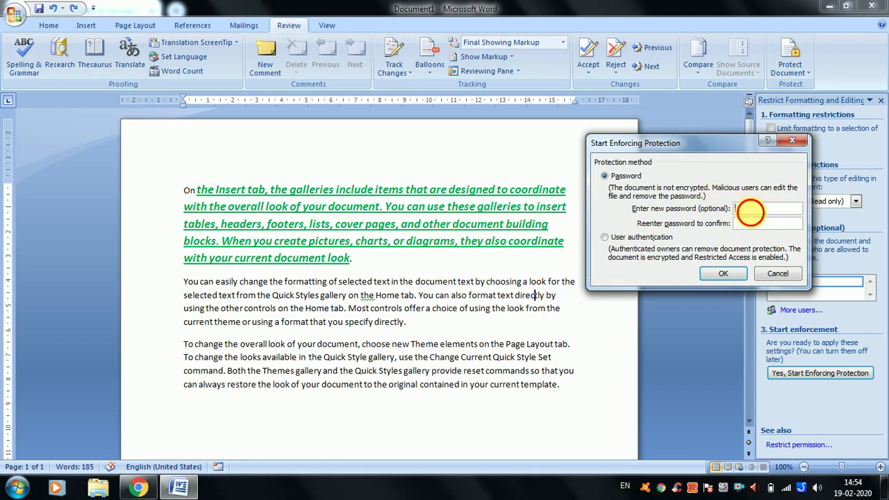
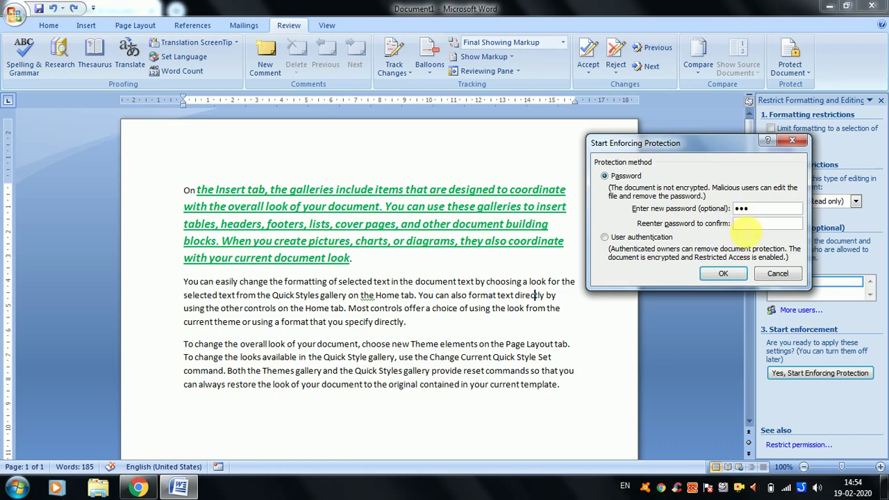
{"action": "left_click", "coordinate": [724, 273]}
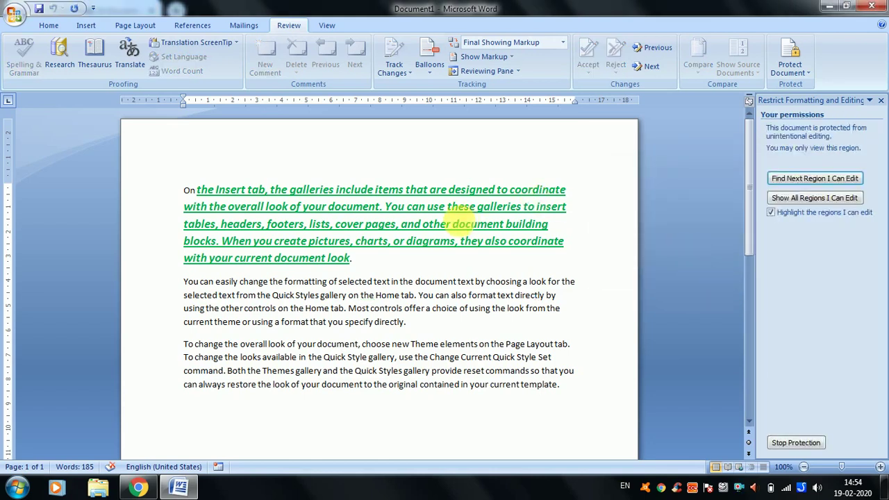
{"action": "left_click_drag", "start_coordinate": [215, 189], "coordinate": [355, 258]}
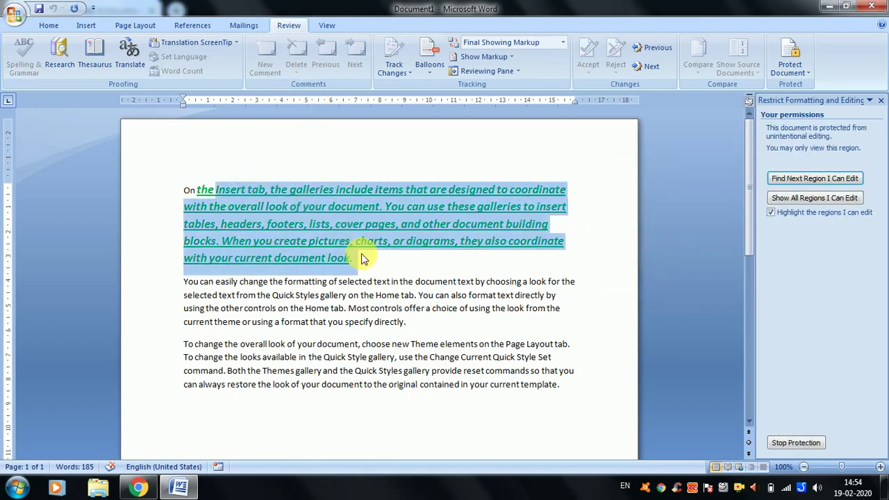
{"action": "left_click", "coordinate": [63, 25]}
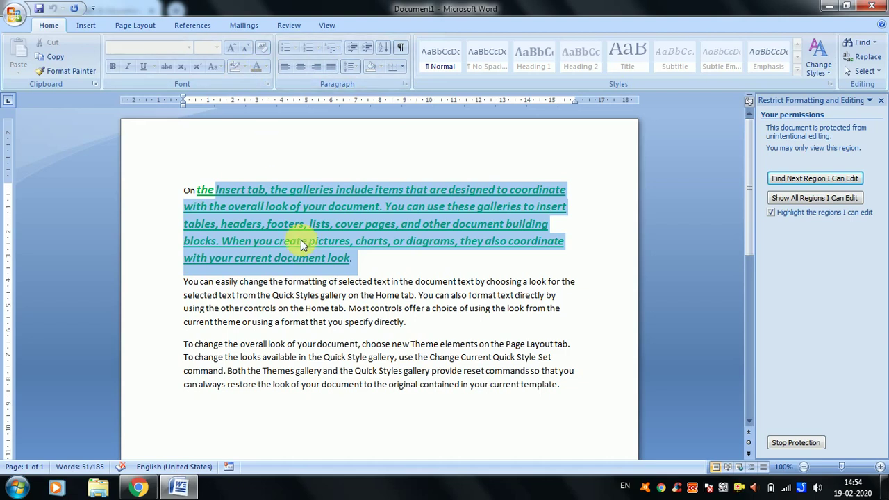
{"action": "key", "text": "Delete"}
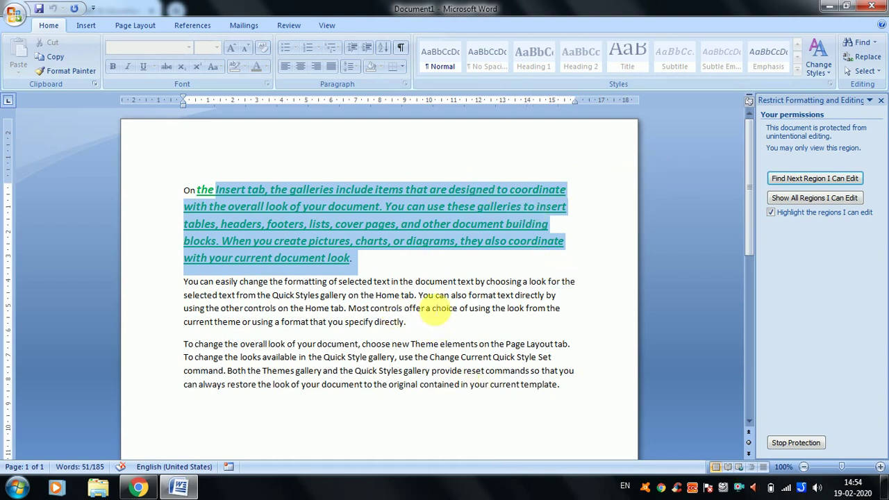
{"action": "left_click", "coordinate": [431, 309]}
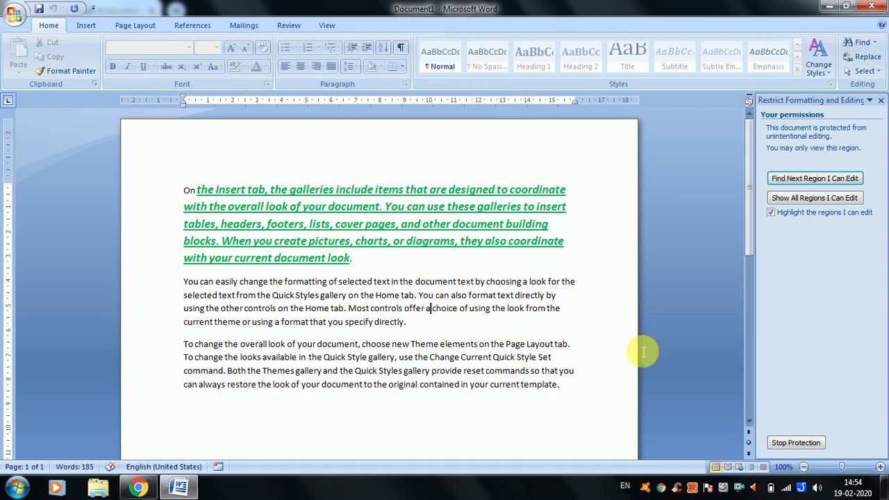
- Stop protection by entering the document password in the Unprotect Document dialog
{"action": "left_click", "coordinate": [797, 445]}
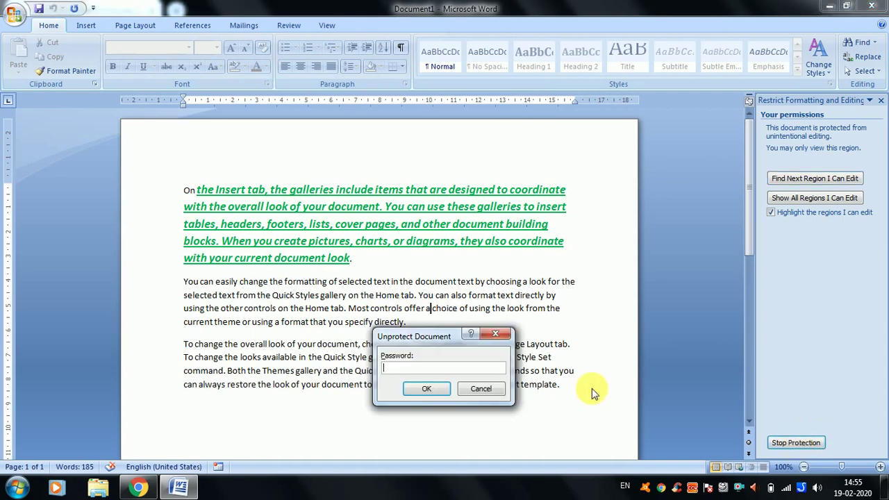
{"action": "key", "text": "Return"}
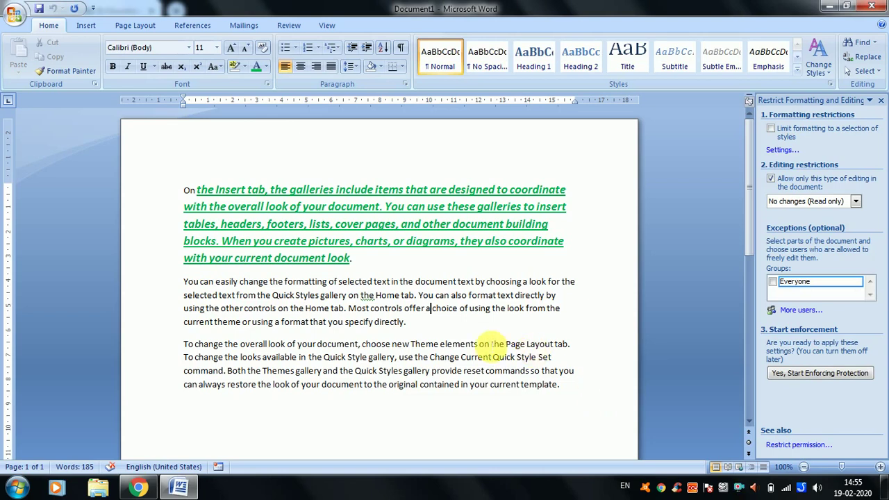
- Make 'gallery on the Home tab. You' 16 pt, red and bold
{"action": "left_click_drag", "start_coordinate": [434, 295], "coordinate": [320, 296]}
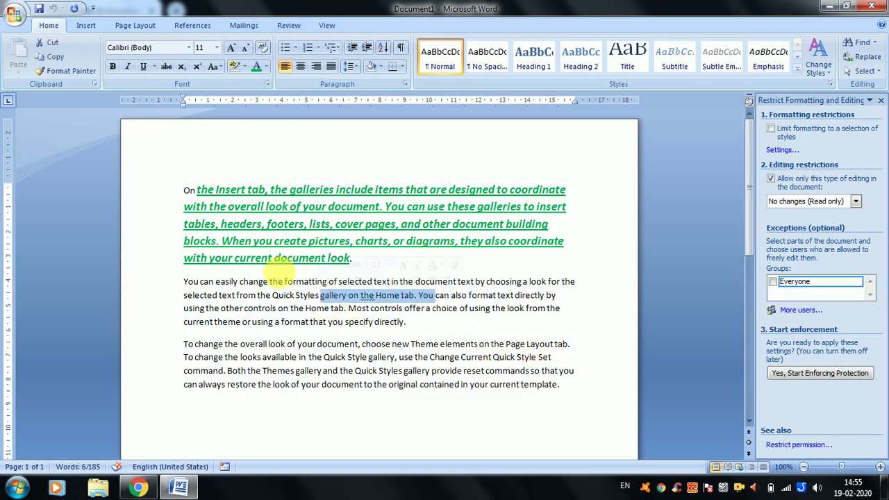
{"action": "left_click", "coordinate": [230, 47]}
{"action": "left_click", "coordinate": [231, 47]}
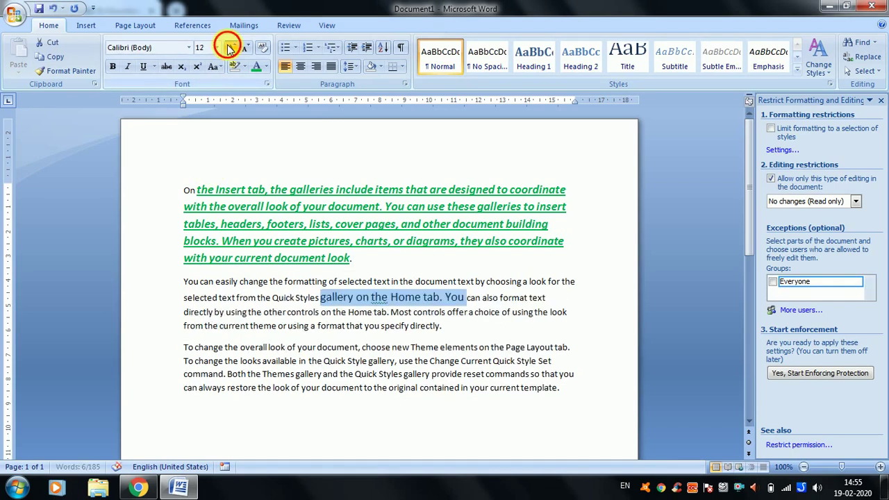
{"action": "left_click", "coordinate": [231, 47]}
{"action": "left_click", "coordinate": [266, 66]}
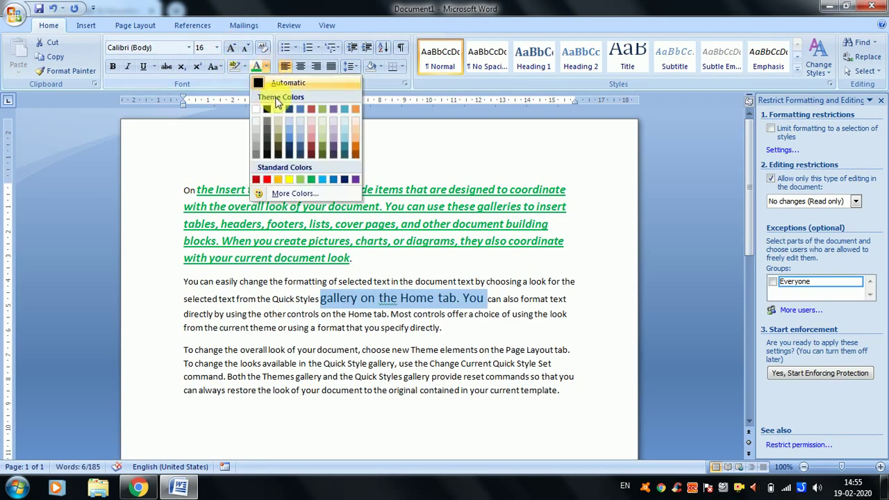
{"action": "left_click", "coordinate": [268, 181]}
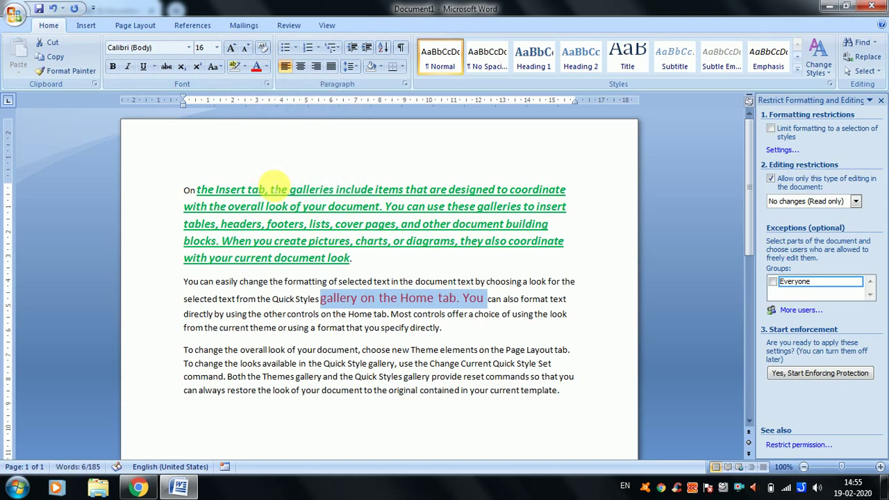
{"action": "key", "text": "ctrl+b"}
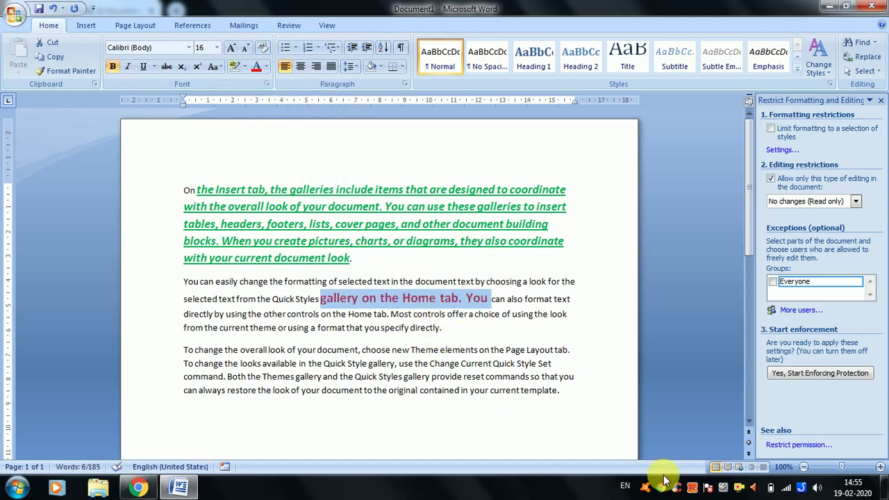
{"action": "left_click", "coordinate": [530, 336]}
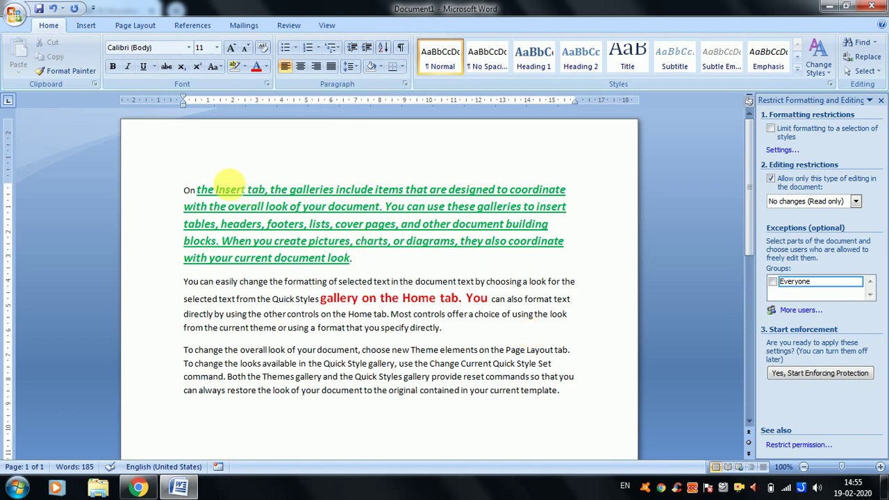
- Select and deselect text across the first two paragraphs
{"action": "left_click_drag", "start_coordinate": [216, 189], "coordinate": [320, 299]}
{"action": "left_click", "coordinate": [375, 350]}
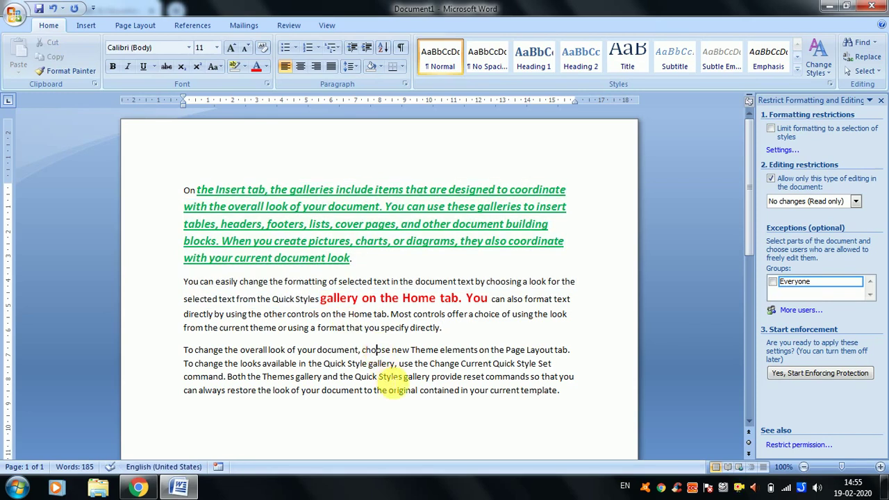
{"action": "left_click_drag", "start_coordinate": [391, 377], "coordinate": [309, 288]}
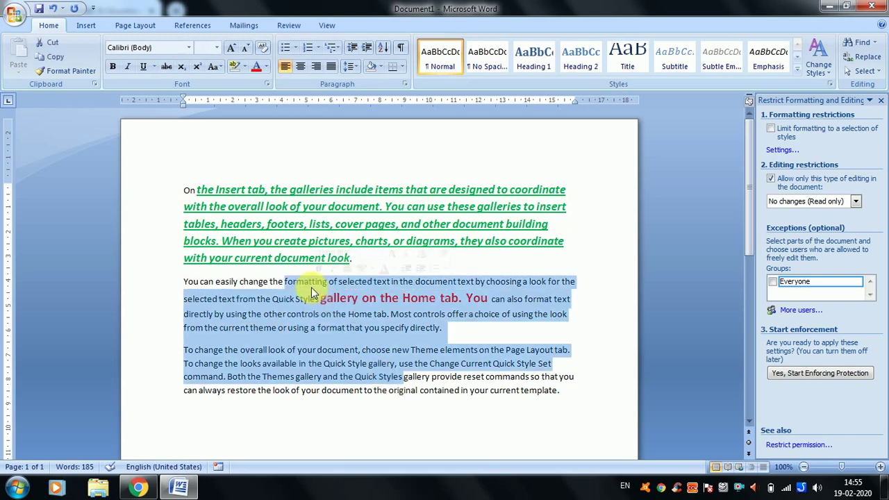
{"action": "left_click", "coordinate": [309, 288]}
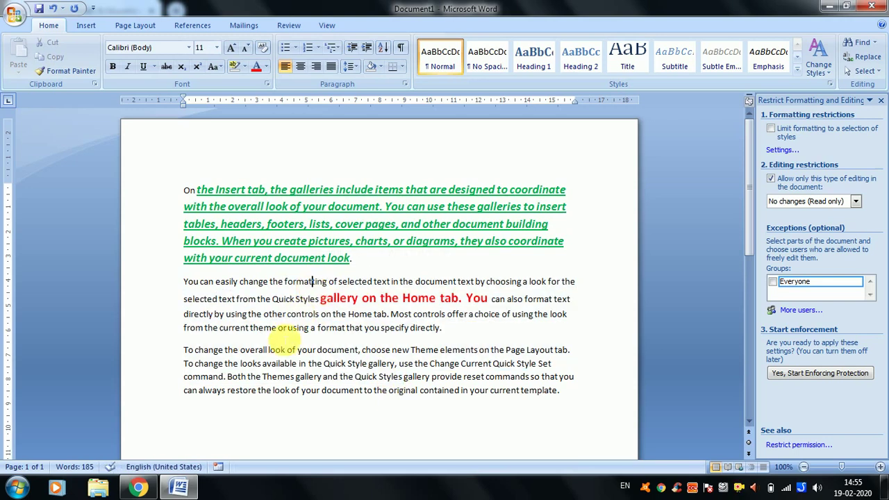
- Switch to Chrome showing the YouTube channel's Videos page
{"action": "left_click", "coordinate": [139, 488]}
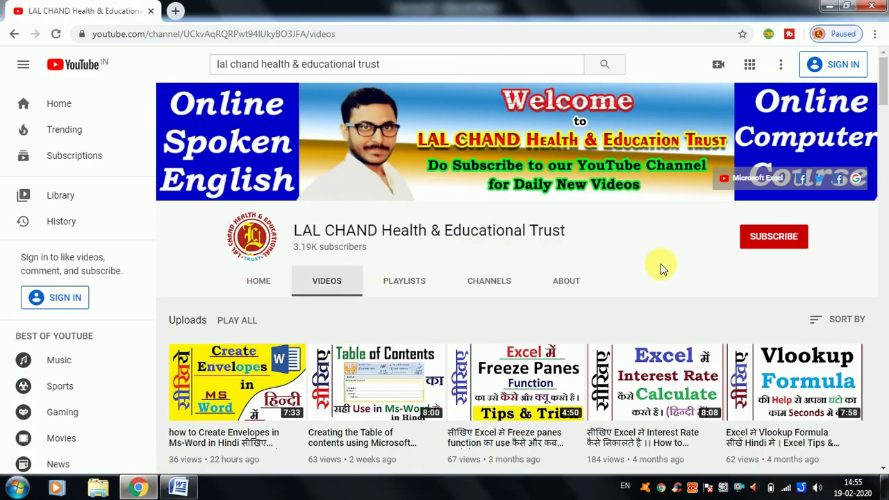